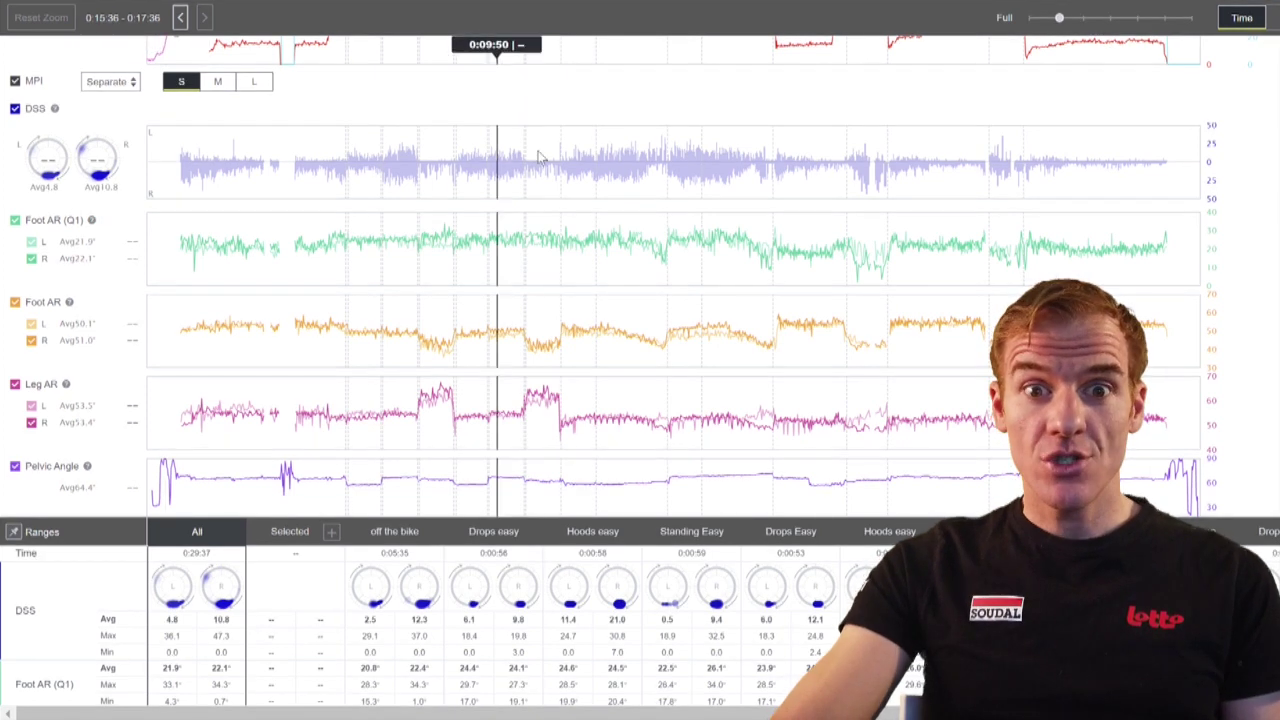
# Step: Collapse the Ranges panel and scroll down through the ride's metric charts
pyautogui.scroll(3, 645, 200)
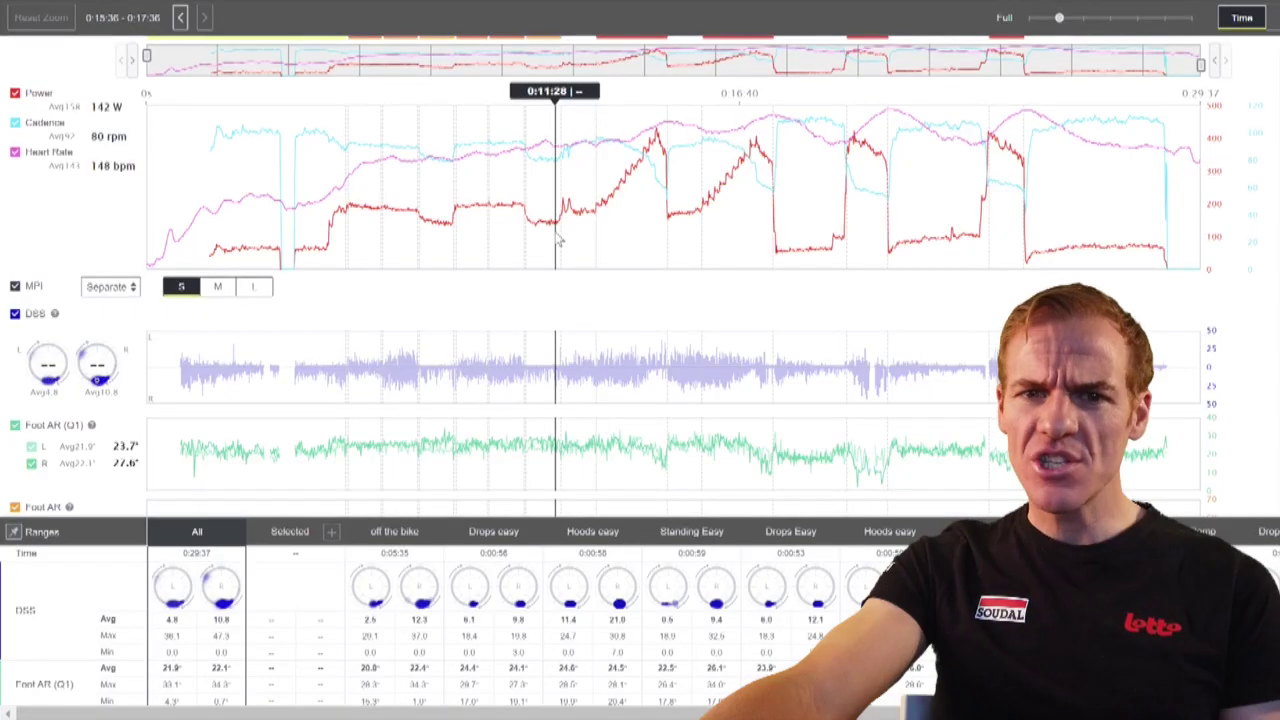
pyautogui.scroll(-3, 640, 300)
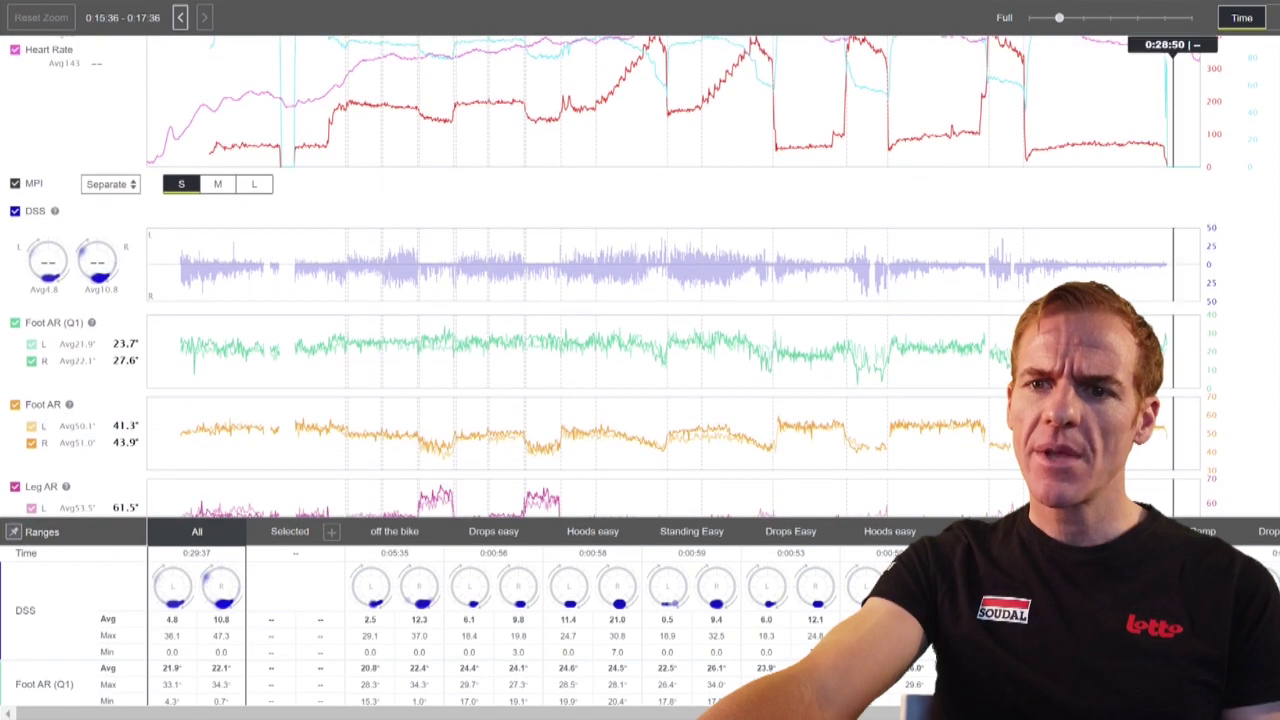
pyautogui.scroll(1, 640, 280)
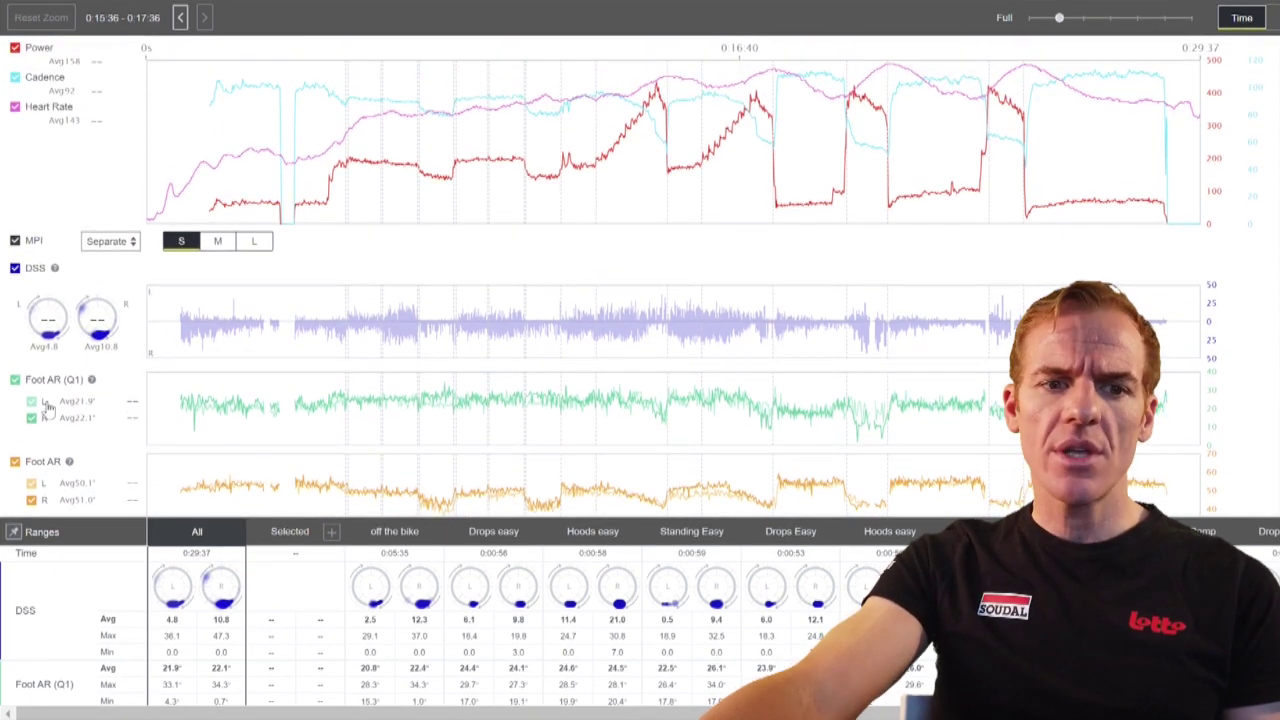
pyautogui.click(20, 535)
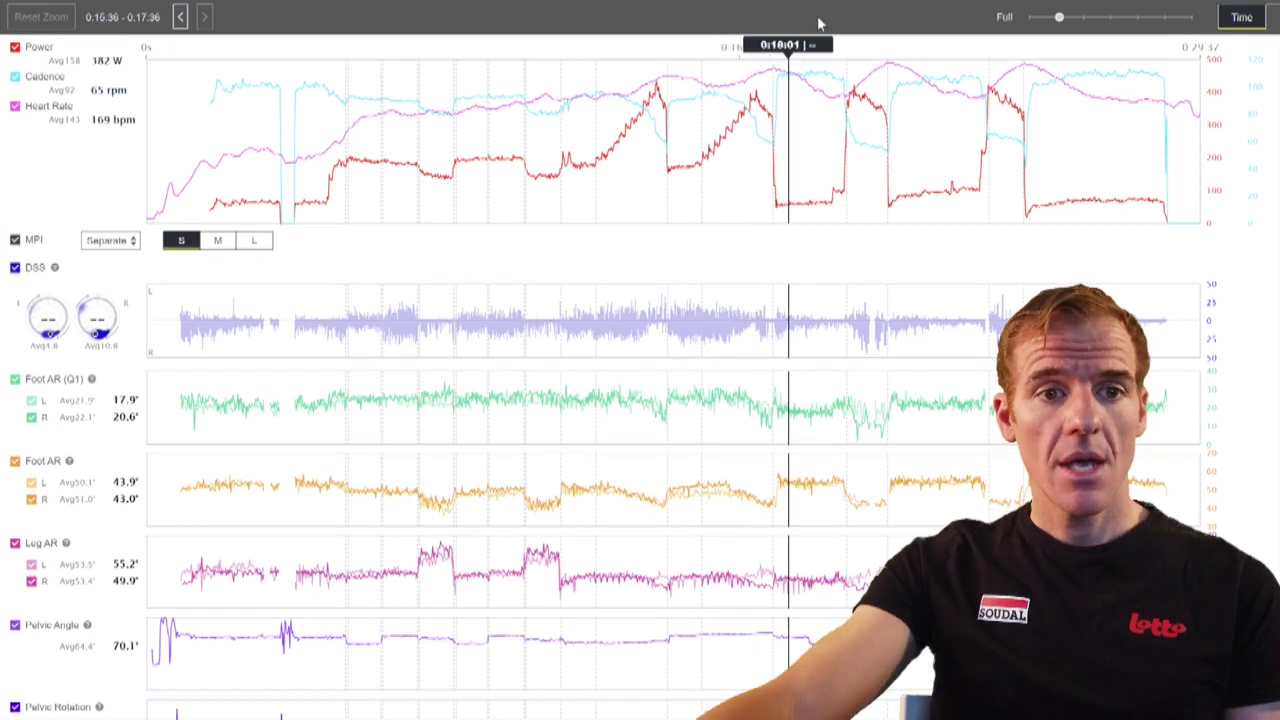
pyautogui.scroll(-2, 640, 300)
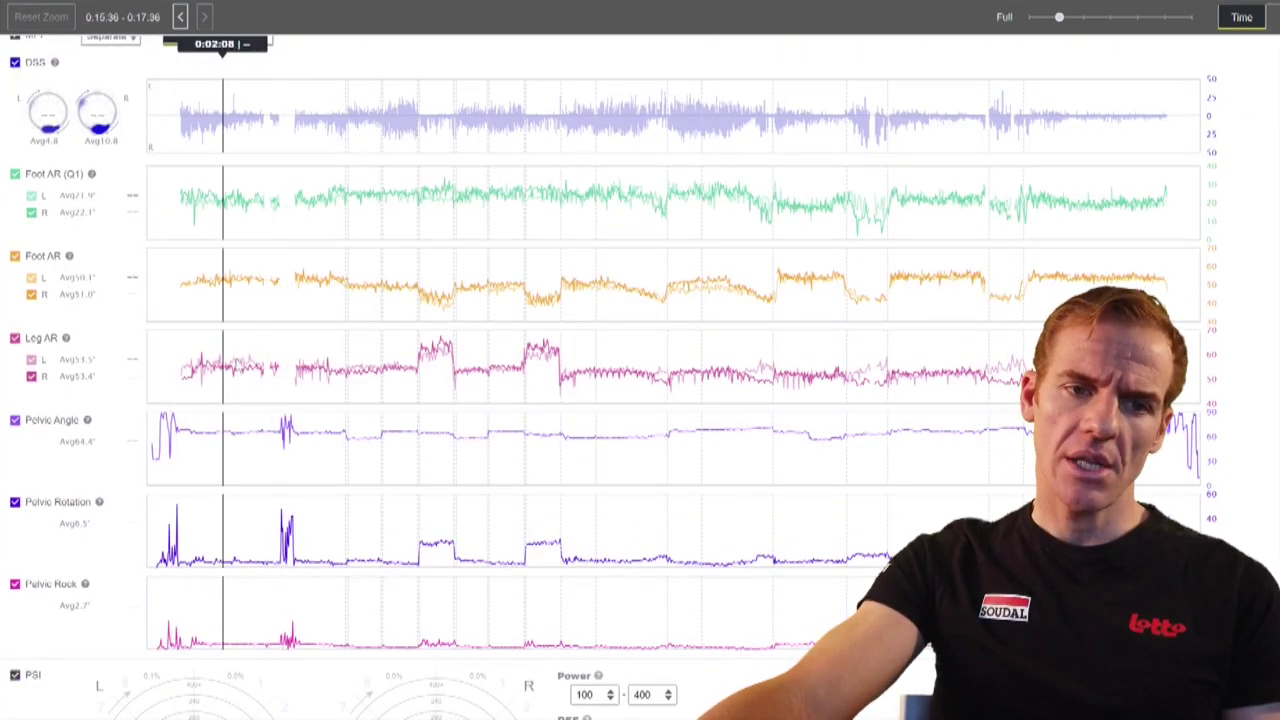
pyautogui.scroll(-1, 200, 320)
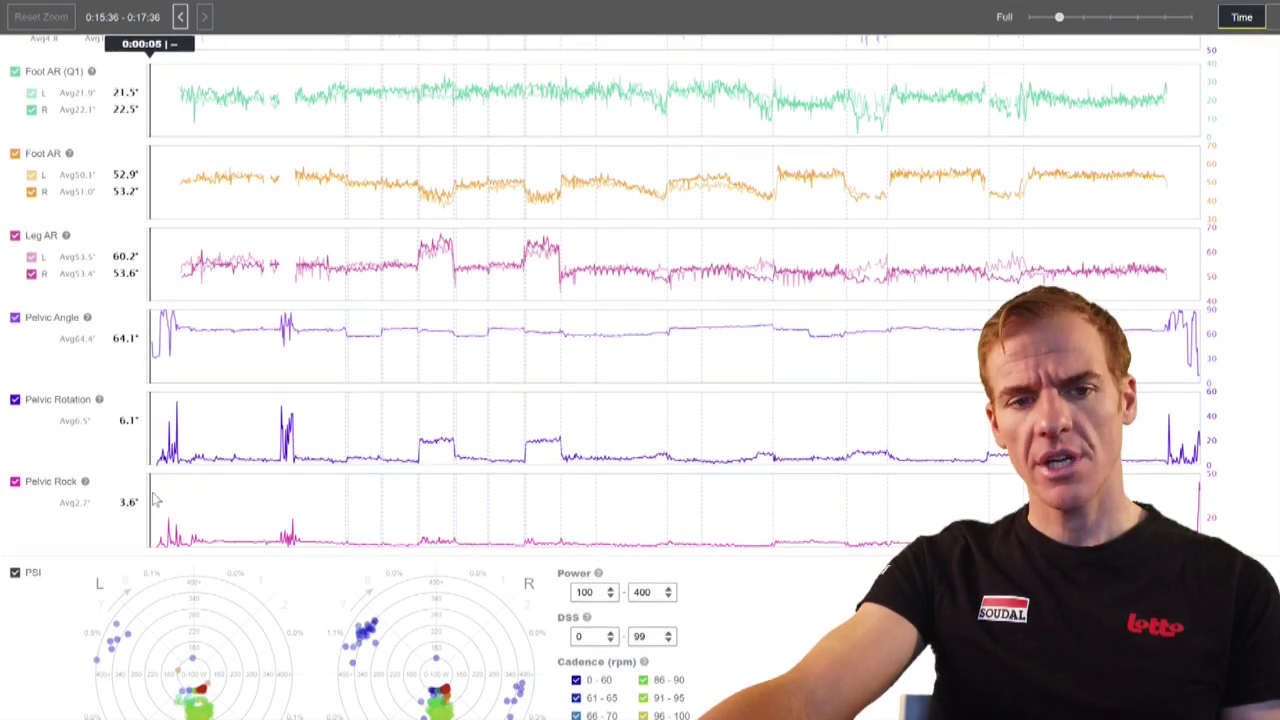
pyautogui.scroll(-4, 352, 358)
pyautogui.scroll(-12, 351, 358)
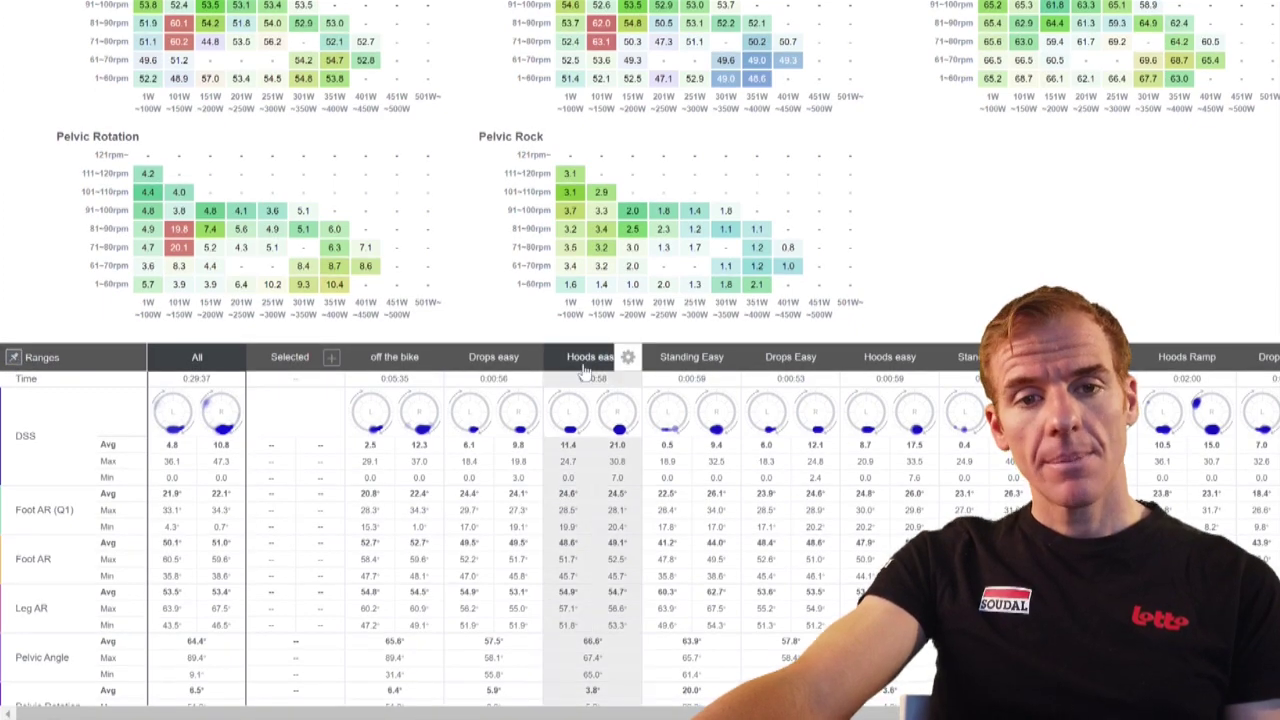
pyautogui.scroll(4, 588, 368)
pyautogui.scroll(10, 588, 368)
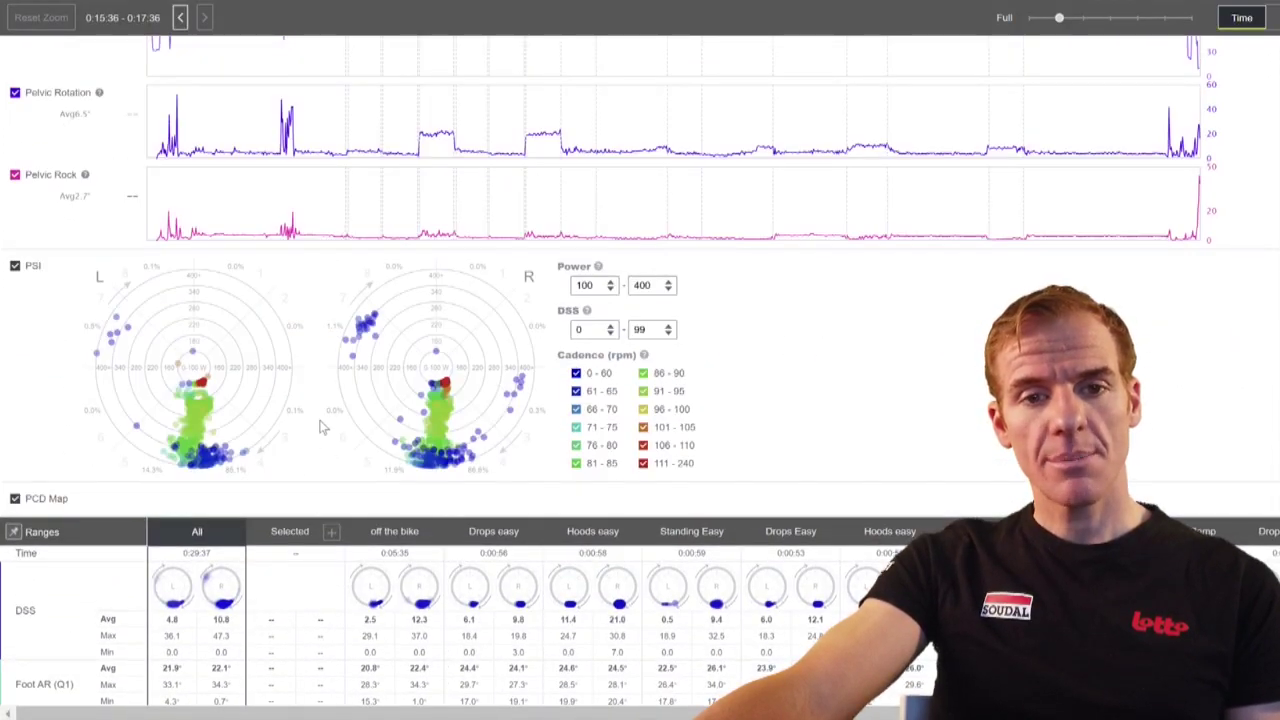
pyautogui.scroll(10, 320, 428)
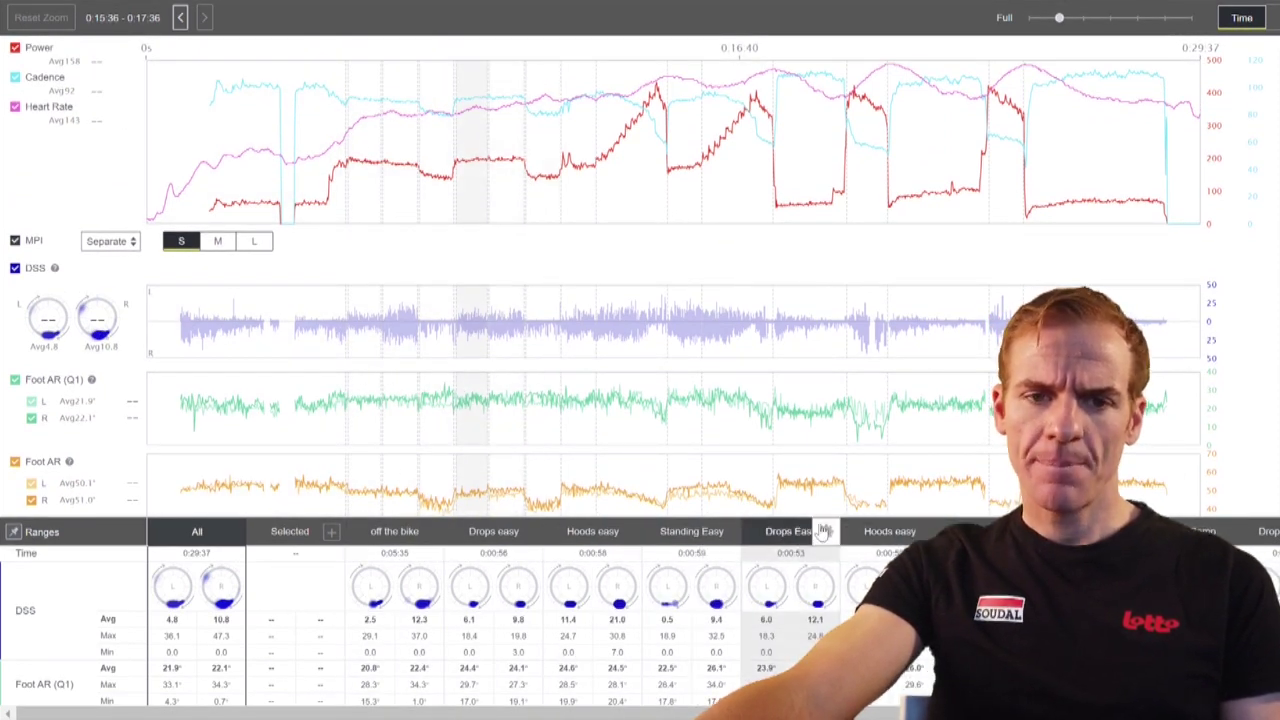
pyautogui.scroll(-2, 423, 271)
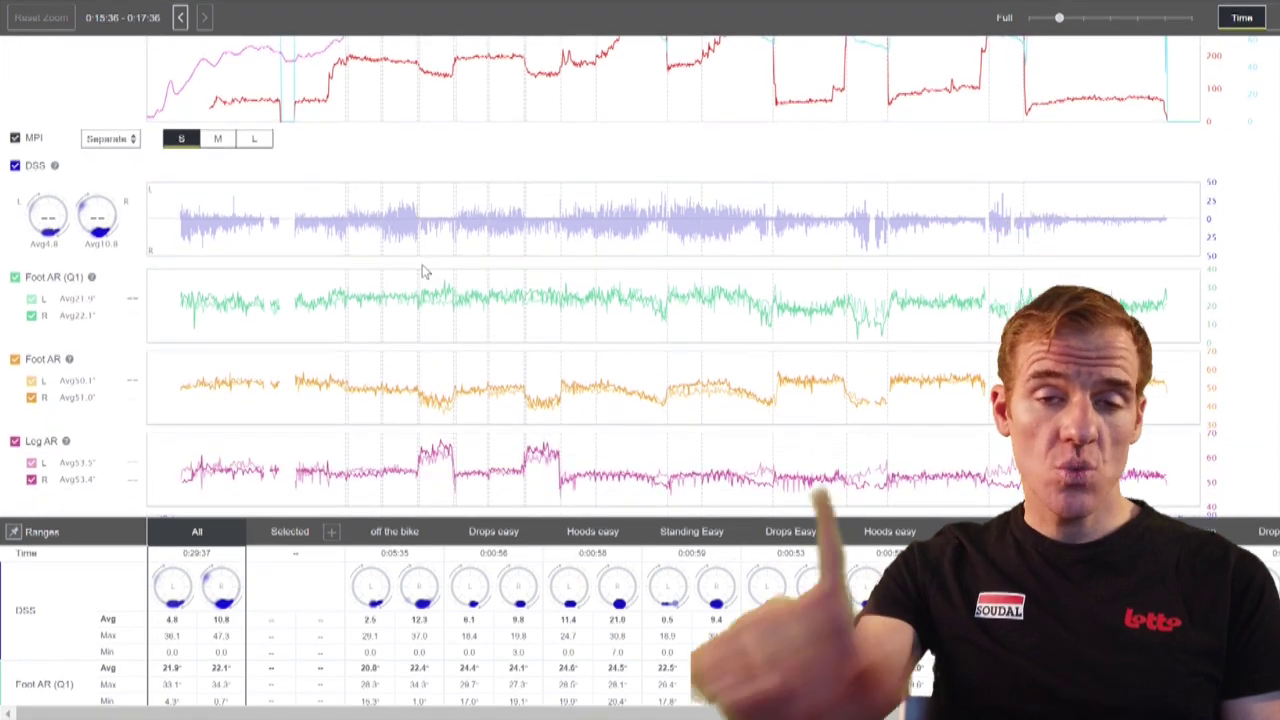
pyautogui.scroll(2, 600, 275)
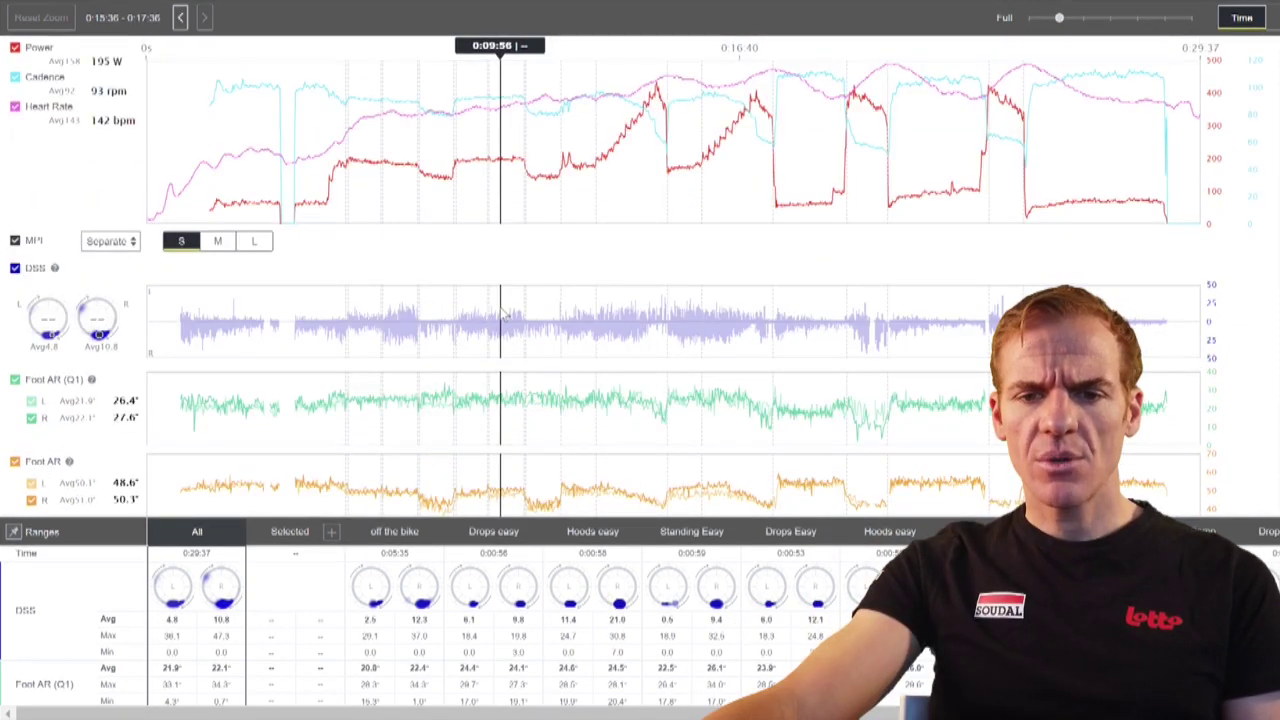
pyautogui.scroll(-4, 503, 314)
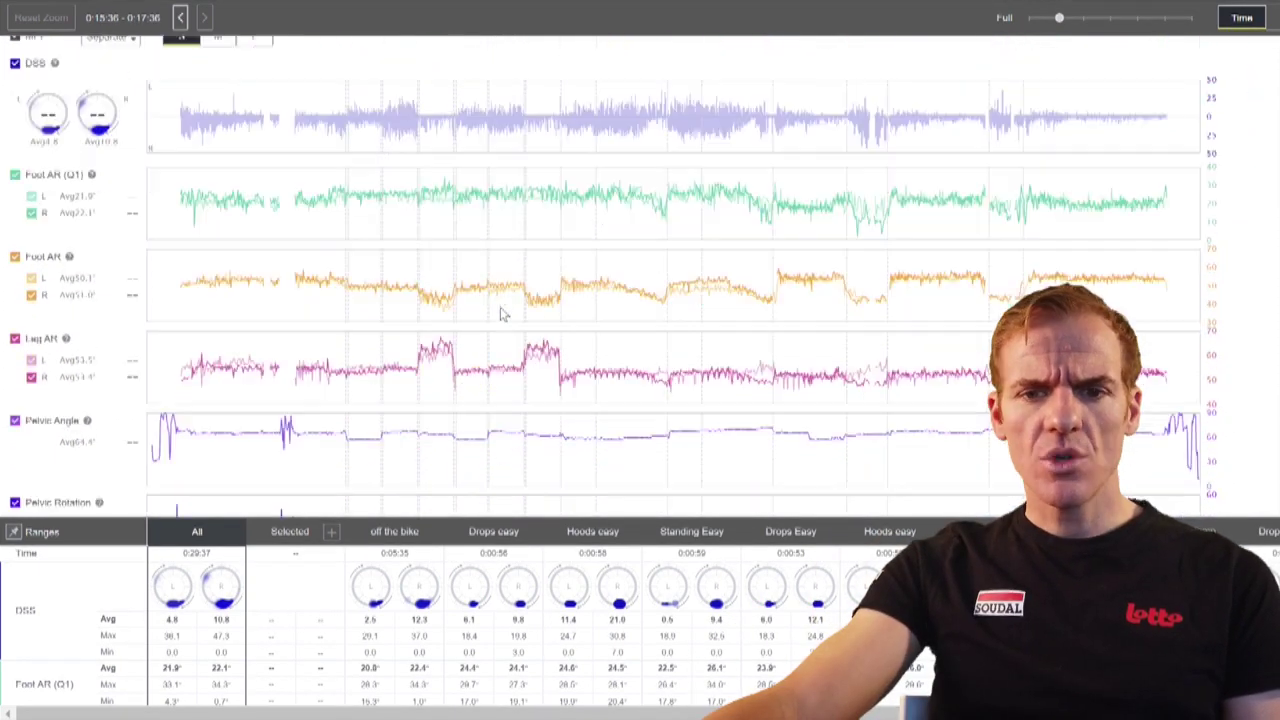
# Step: Hide the DSS, Foot AR, Leg AR and Foot AR (Q1) charts so Pelvic Angle follows power
pyautogui.click(15, 62)
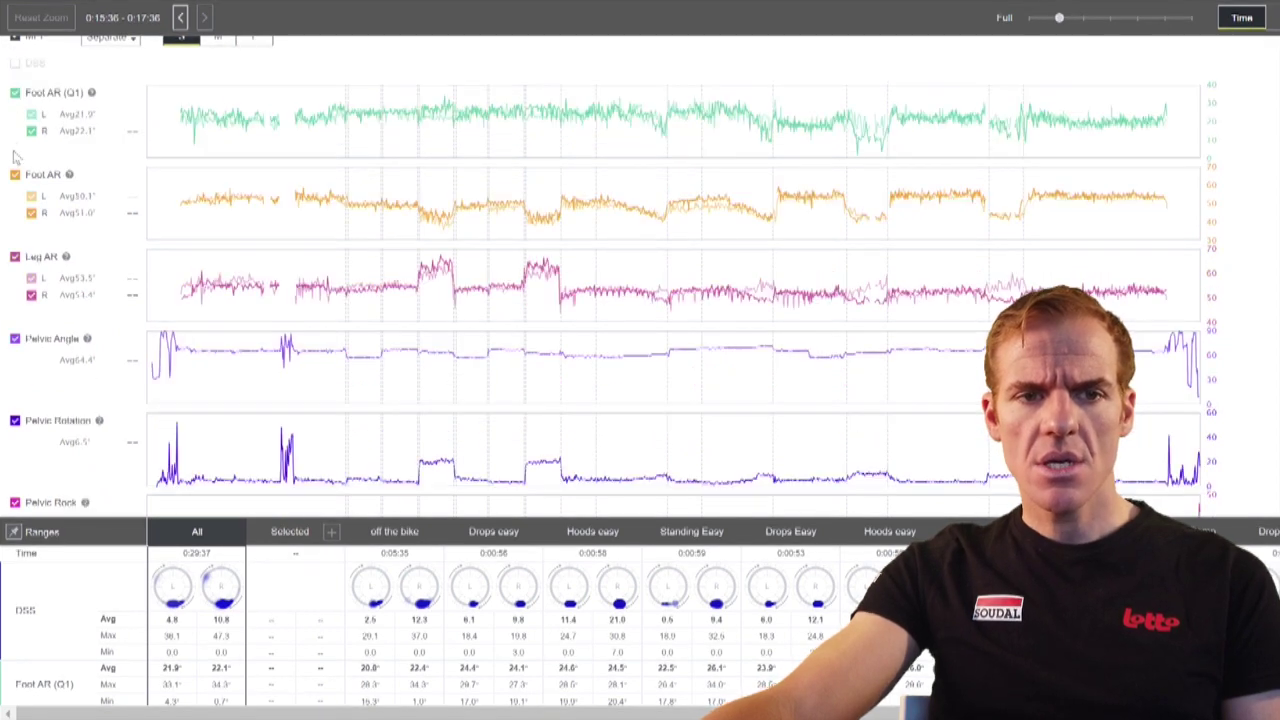
pyautogui.click(15, 174)
pyautogui.click(15, 200)
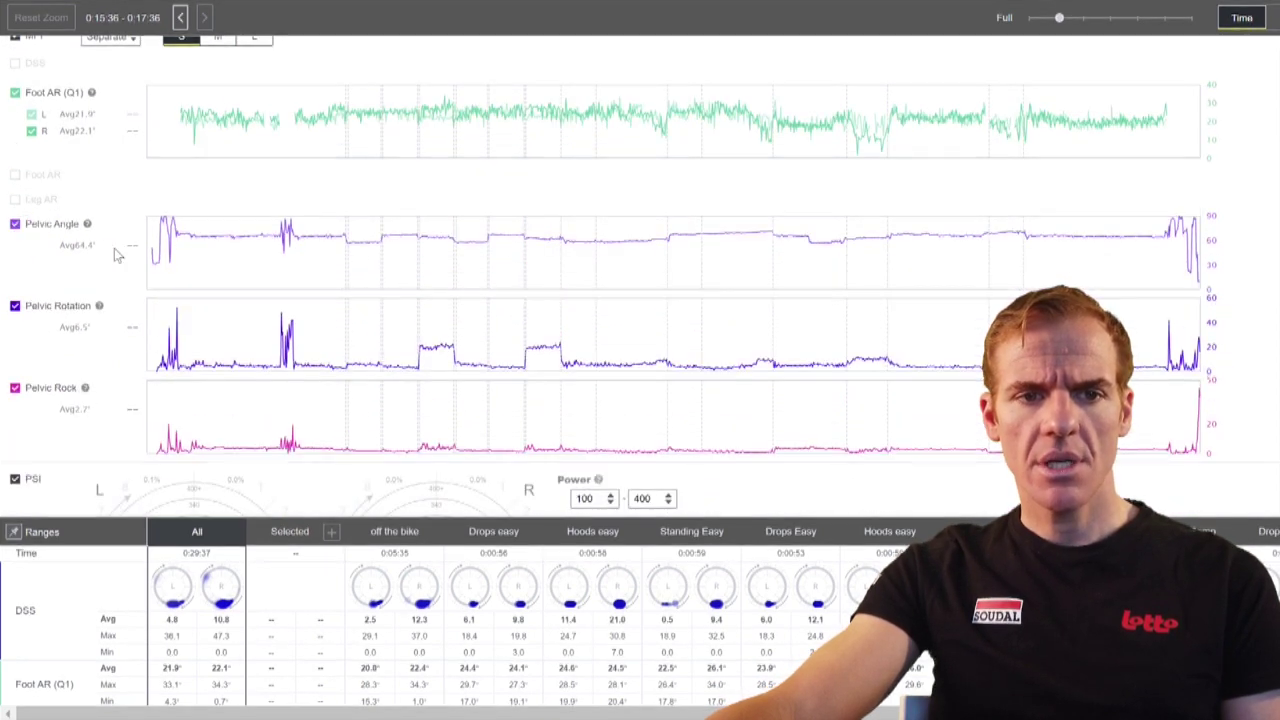
pyautogui.click(15, 91)
pyautogui.scroll(3, 438, 467)
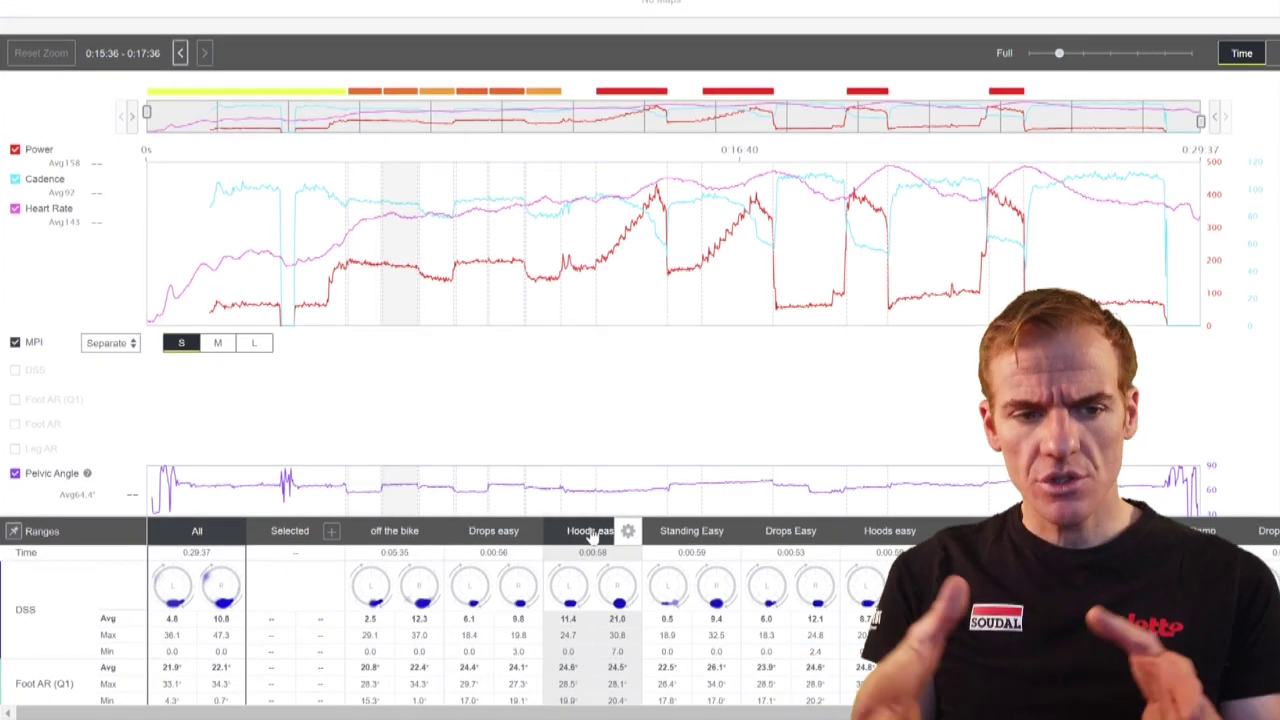
pyautogui.click(627, 531)
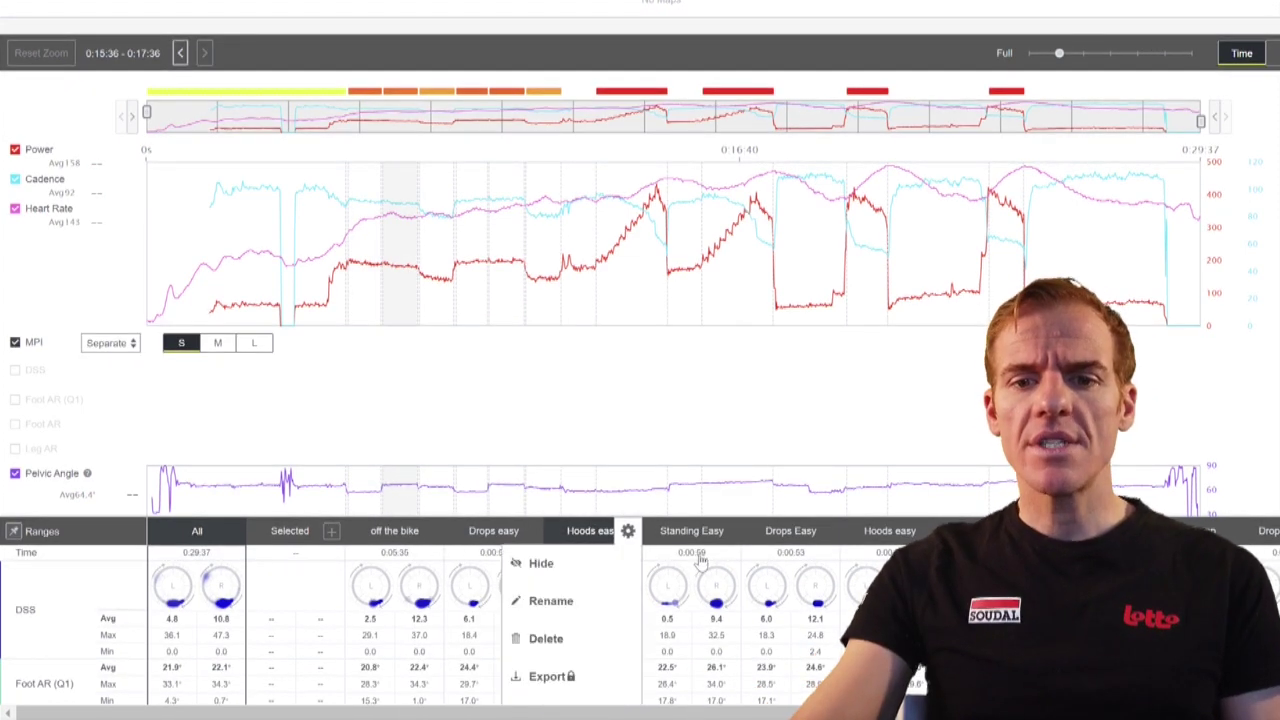
pyautogui.click(686, 537)
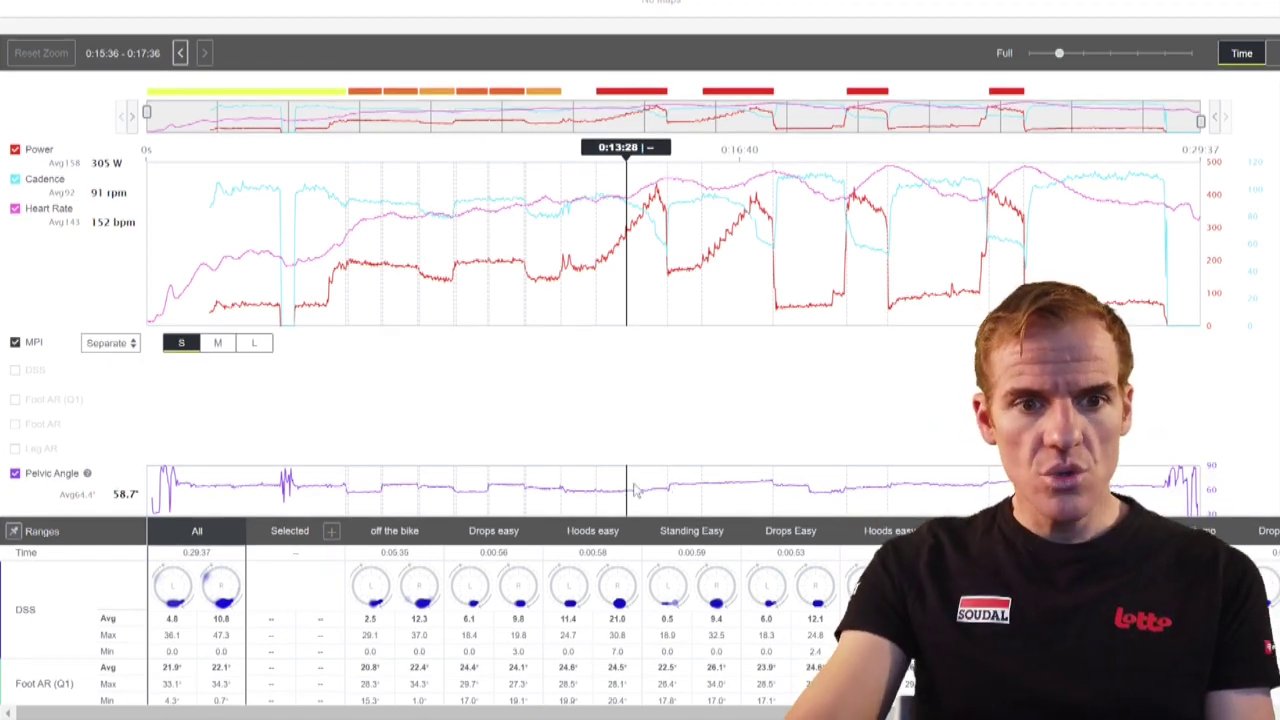
# Step: Show the Leg AR, Foot AR, Foot AR (Q1) and DSS charts again
pyautogui.click(17, 450)
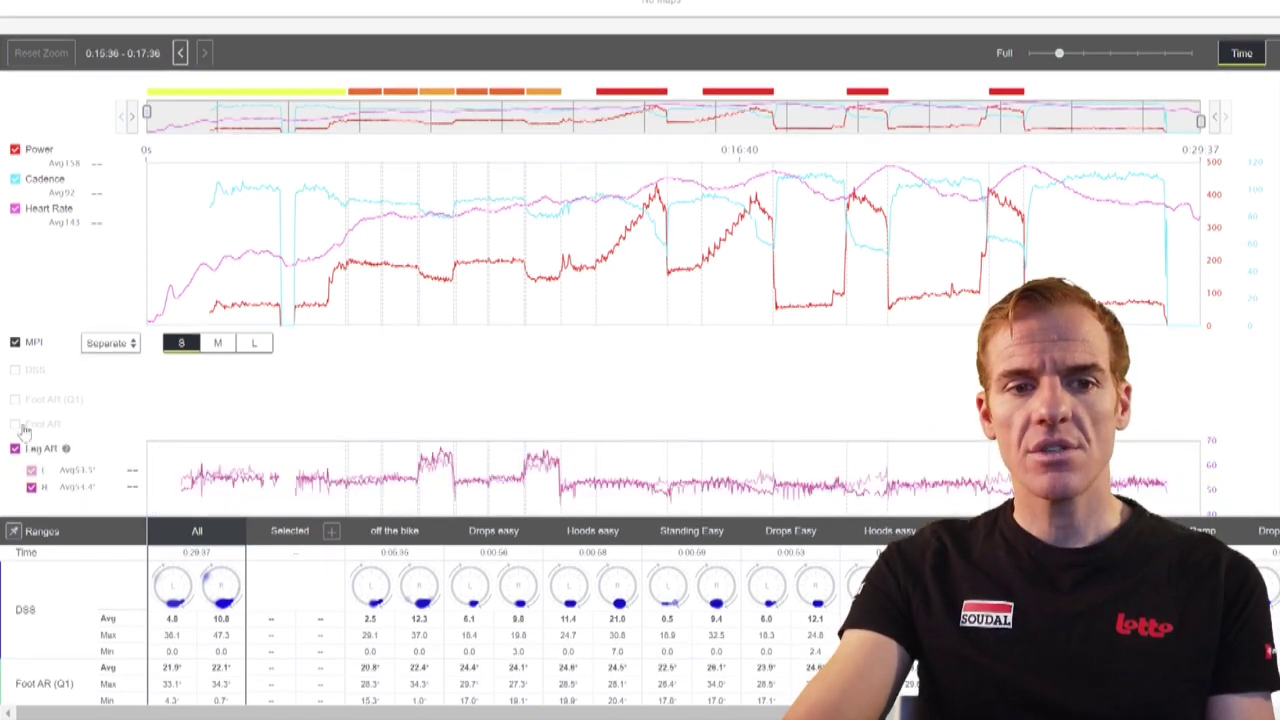
pyautogui.click(17, 424)
pyautogui.click(16, 399)
pyautogui.click(16, 370)
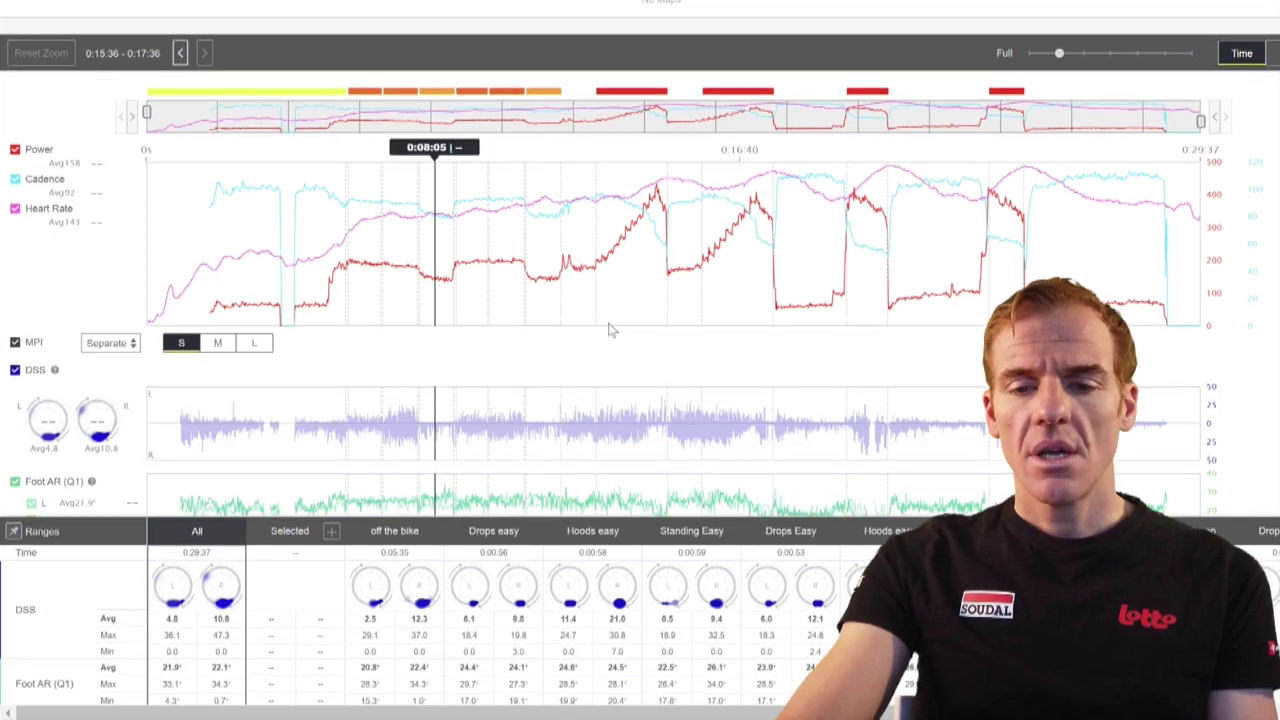
# Step: Zoom all charts into the 0:12:37–0:14:37 ramp section
pyautogui.scroll(-3, 612, 330)
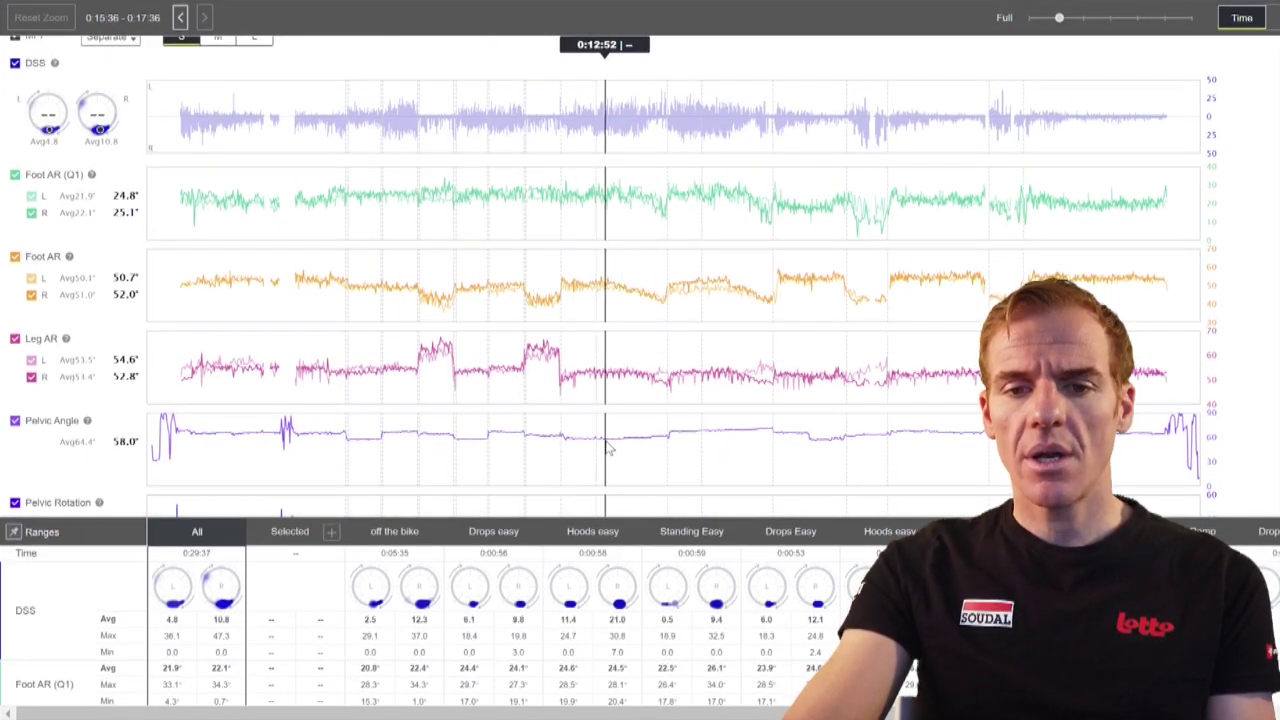
pyautogui.moveTo(606, 446); pyautogui.dragTo(666, 446)
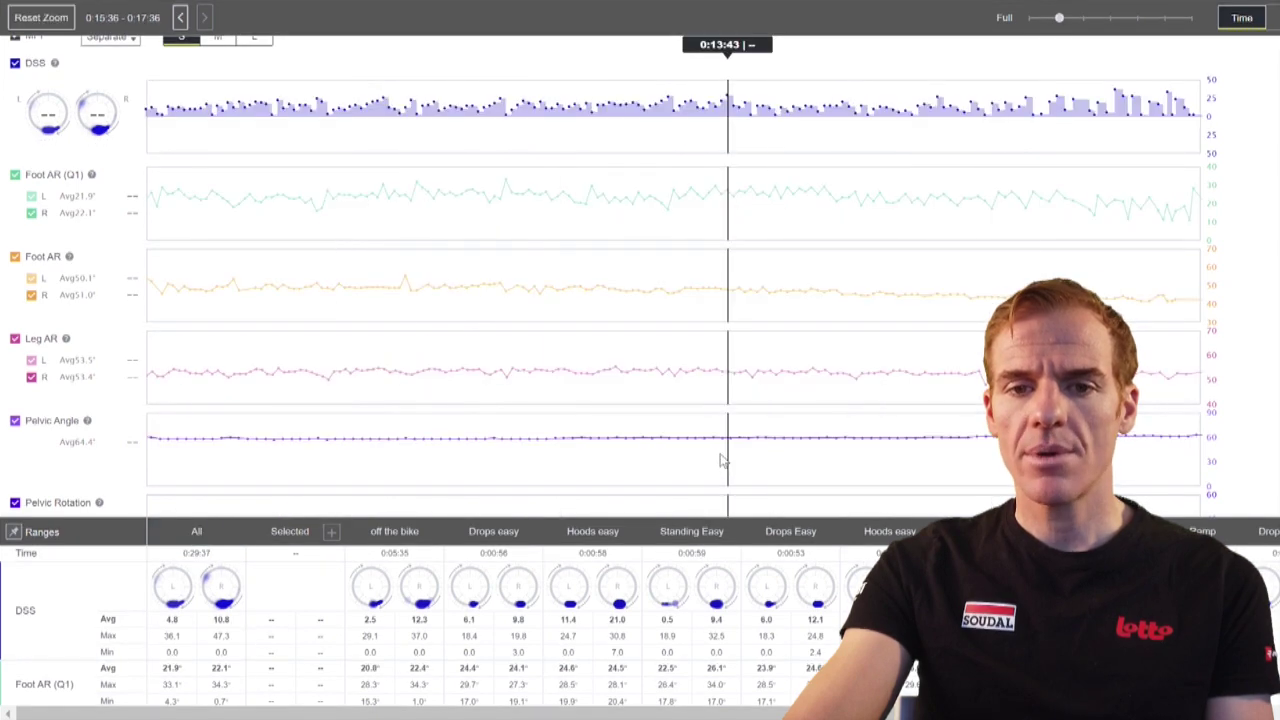
pyautogui.scroll(4, 725, 455)
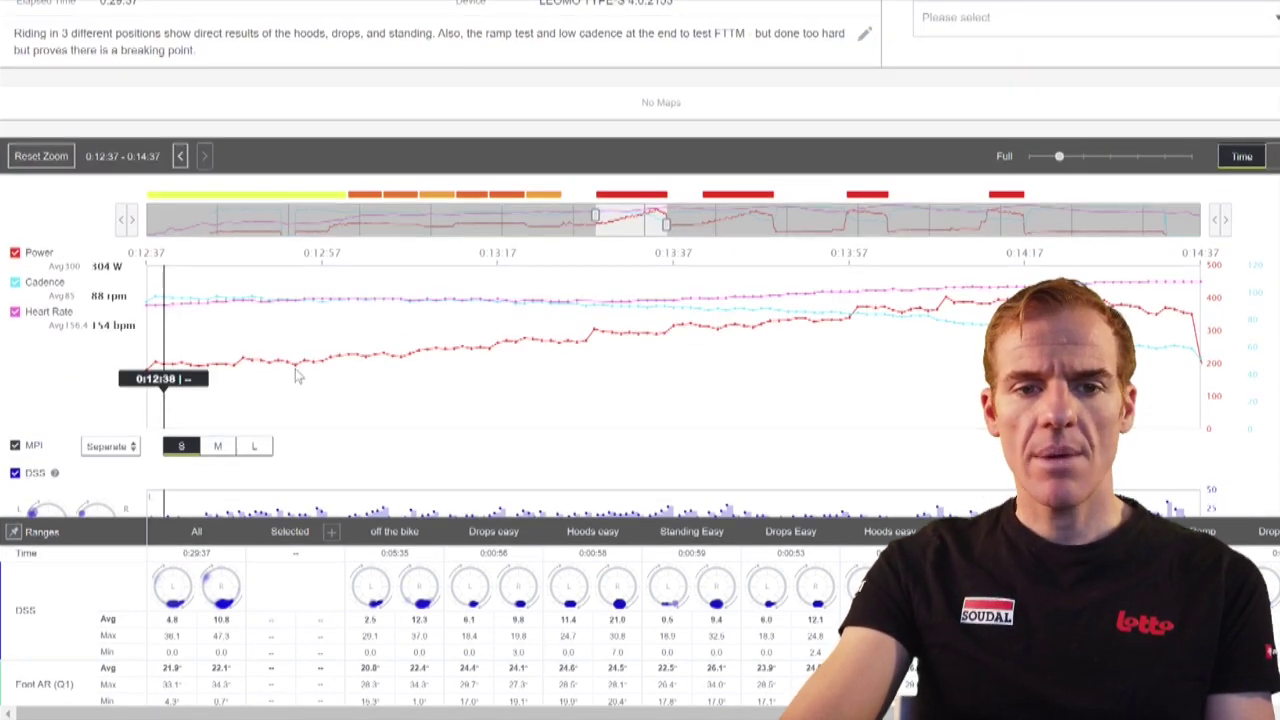
pyautogui.scroll(-2, 540, 340)
pyautogui.scroll(-8, 1015, 198)
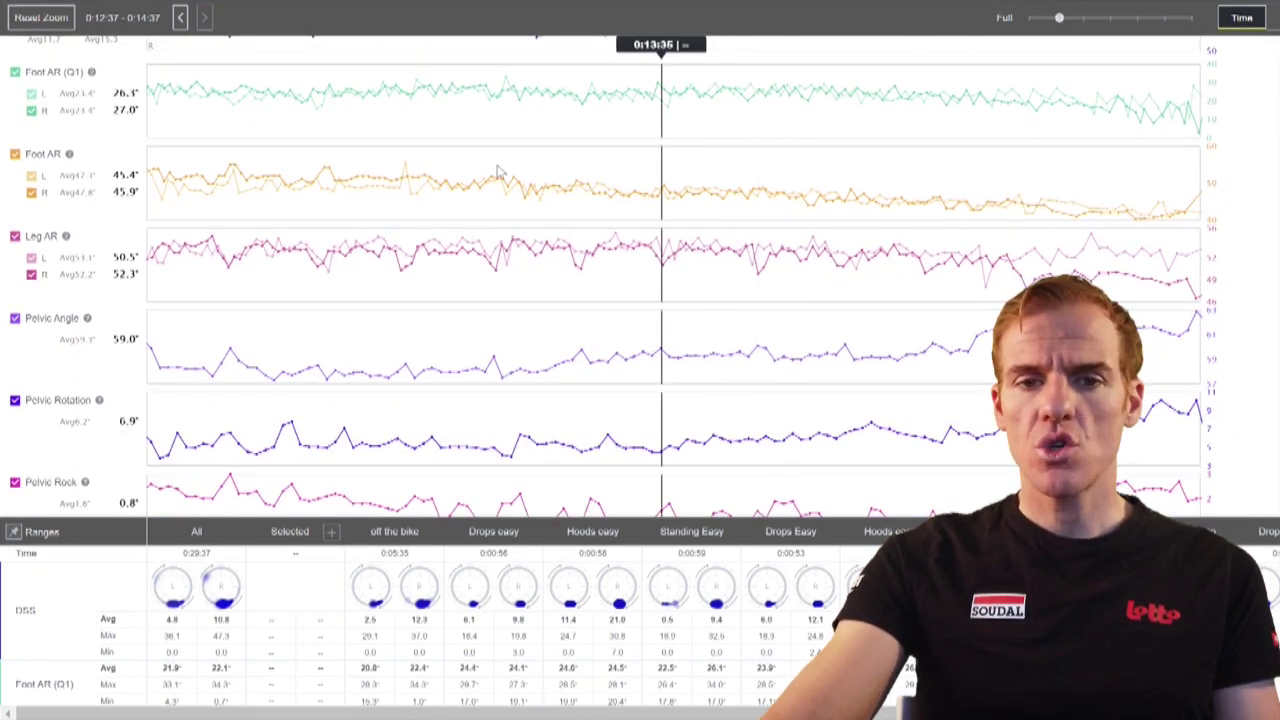
pyautogui.scroll(-2, 155, 260)
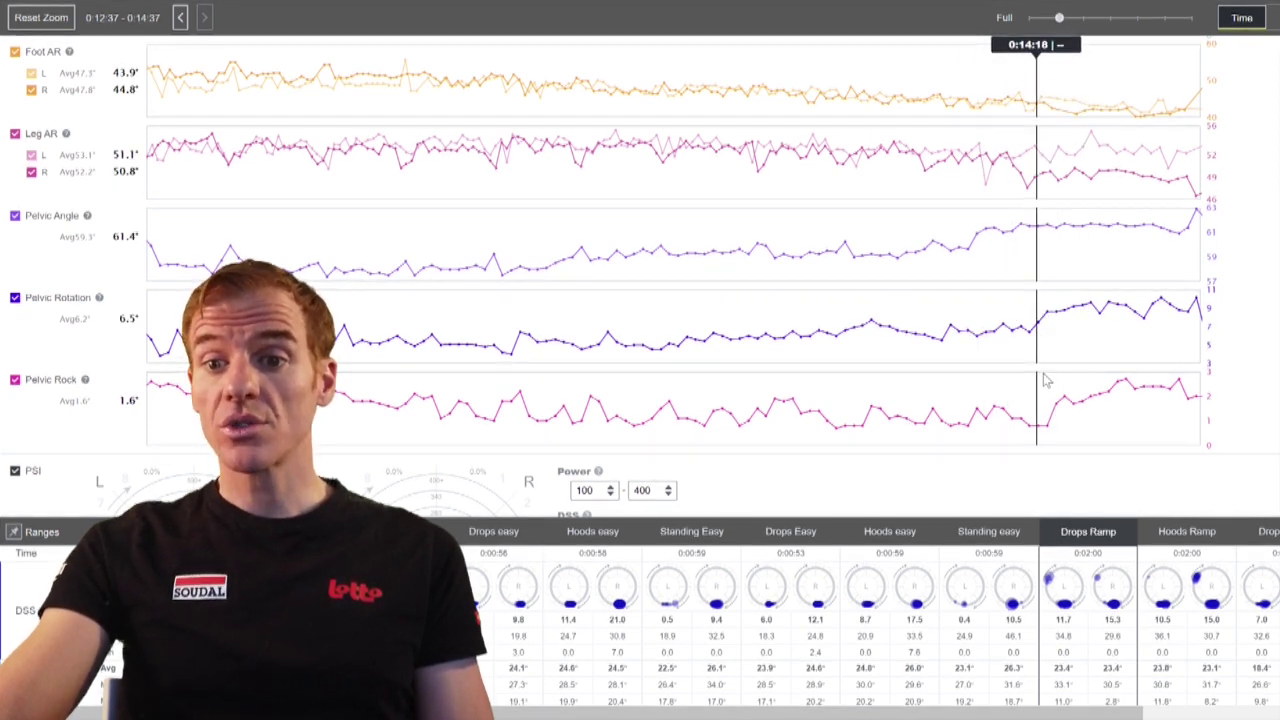
# Step: Scroll back up through the charts to the top of the page
pyautogui.scroll(2, 1040, 360)
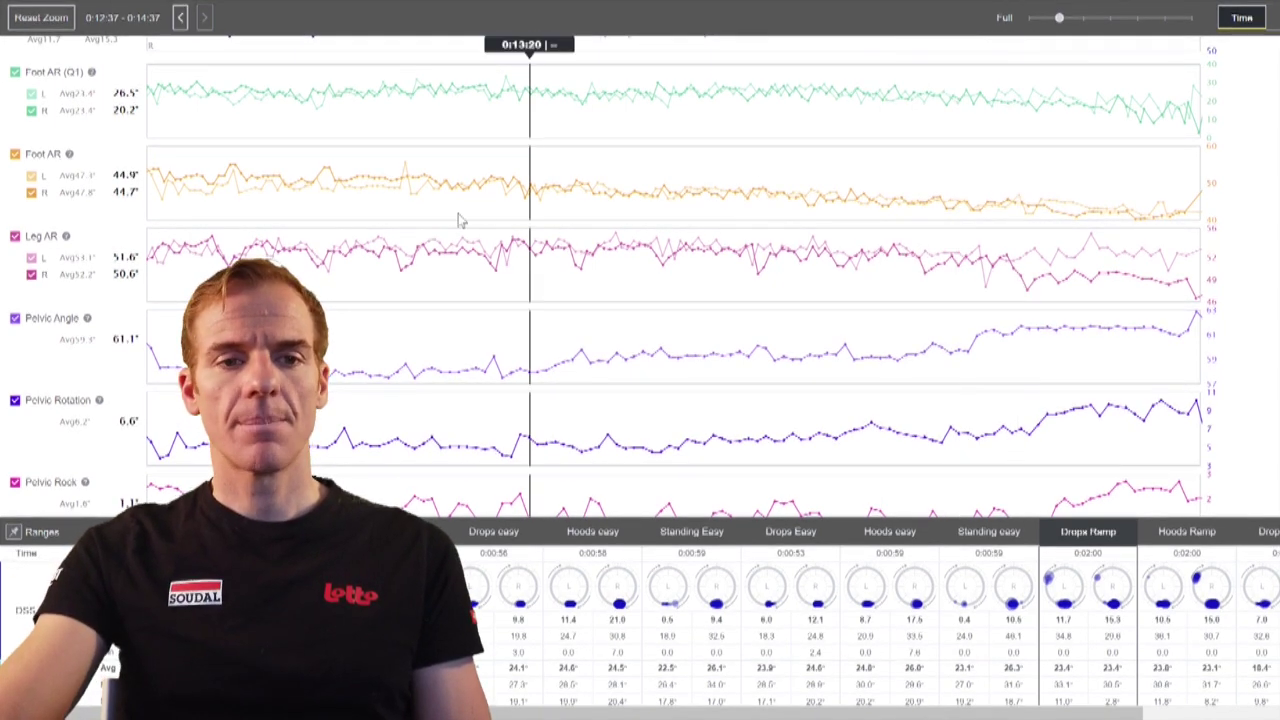
pyautogui.scroll(3, 467, 405)
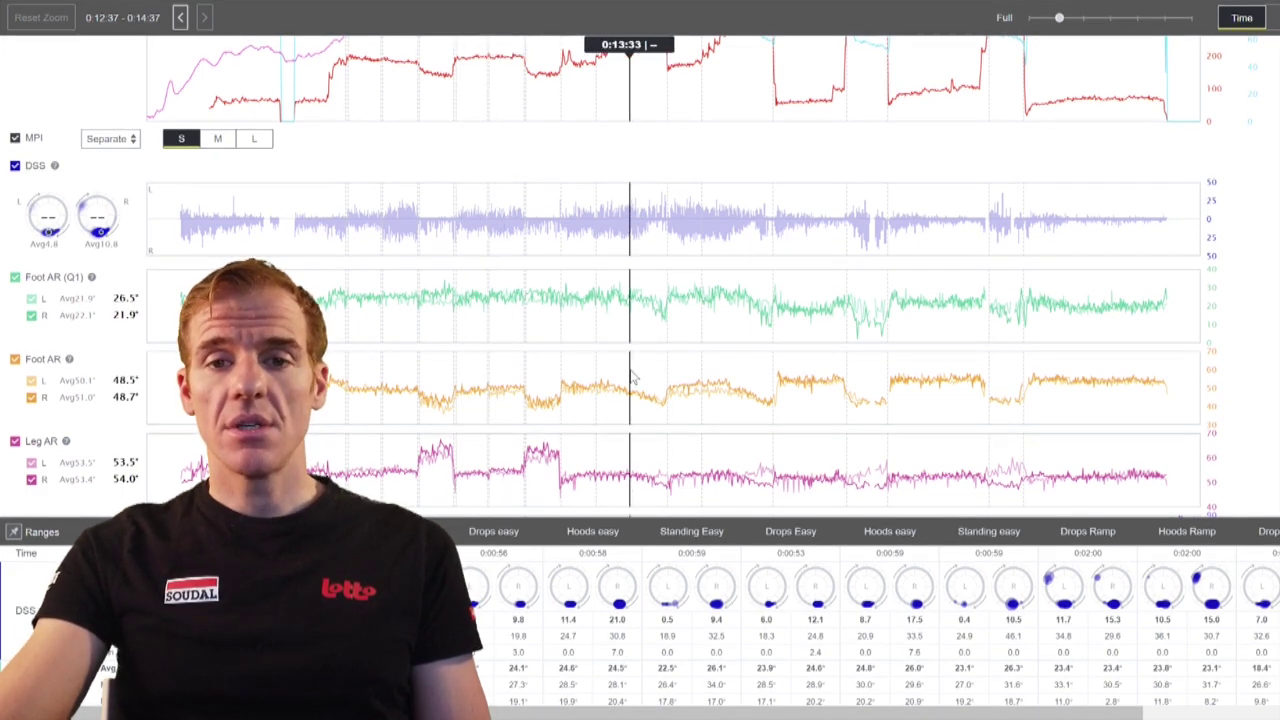
pyautogui.scroll(2, 618, 162)
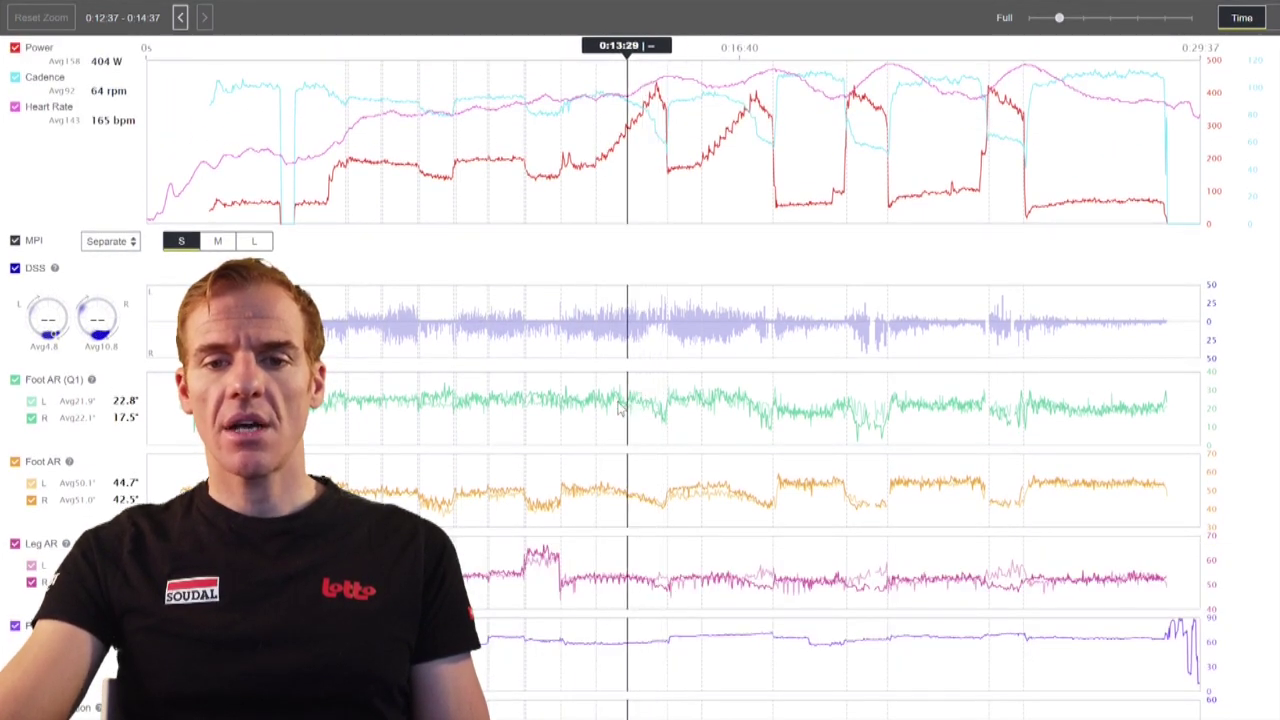